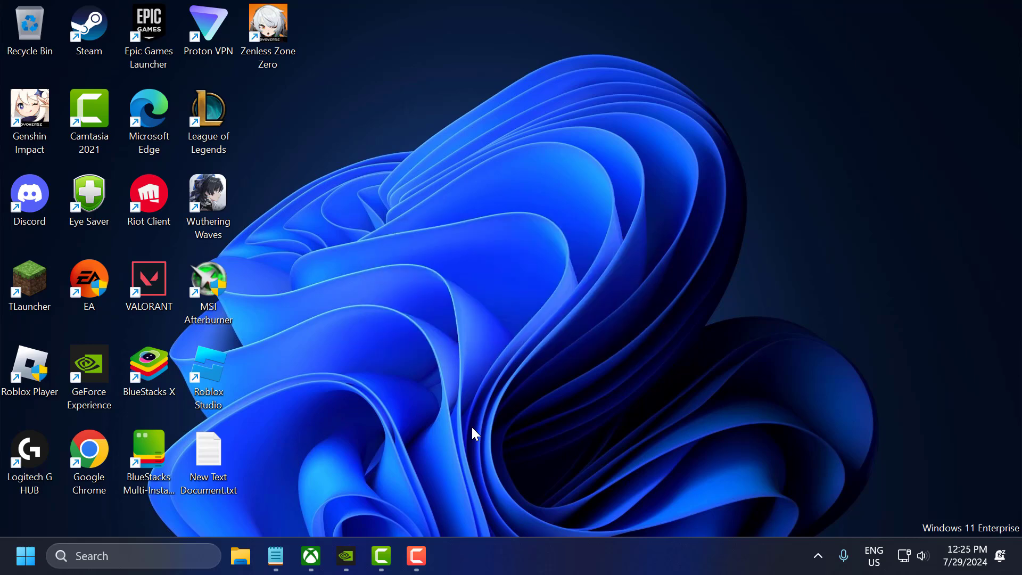
# Run a Windows Update check, which reports the system up to date, then close Settings
pyautogui.click(162, 555)
pyautogui.write('ch')
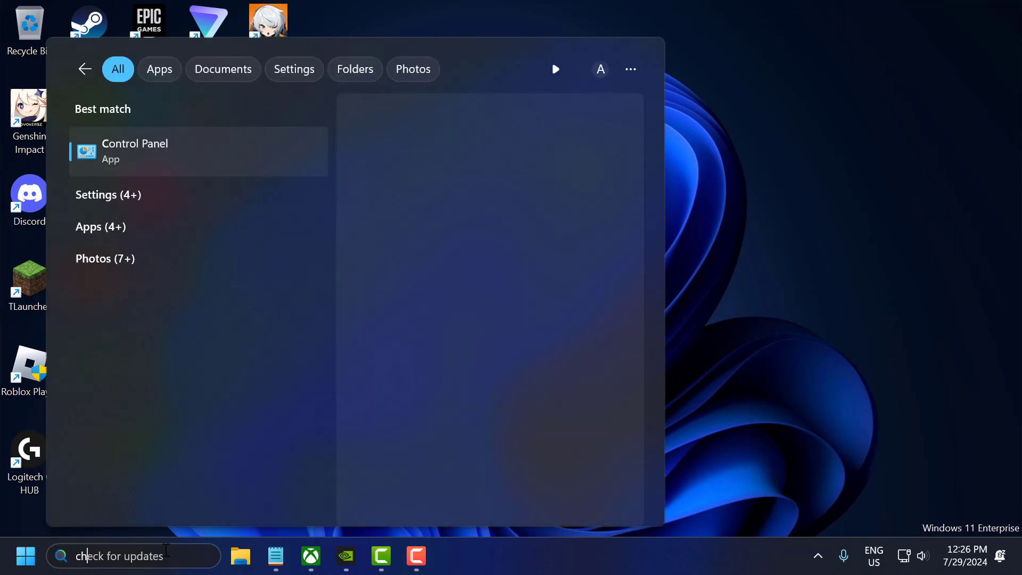
pyautogui.write('eck for updates')
pyautogui.click(208, 154)
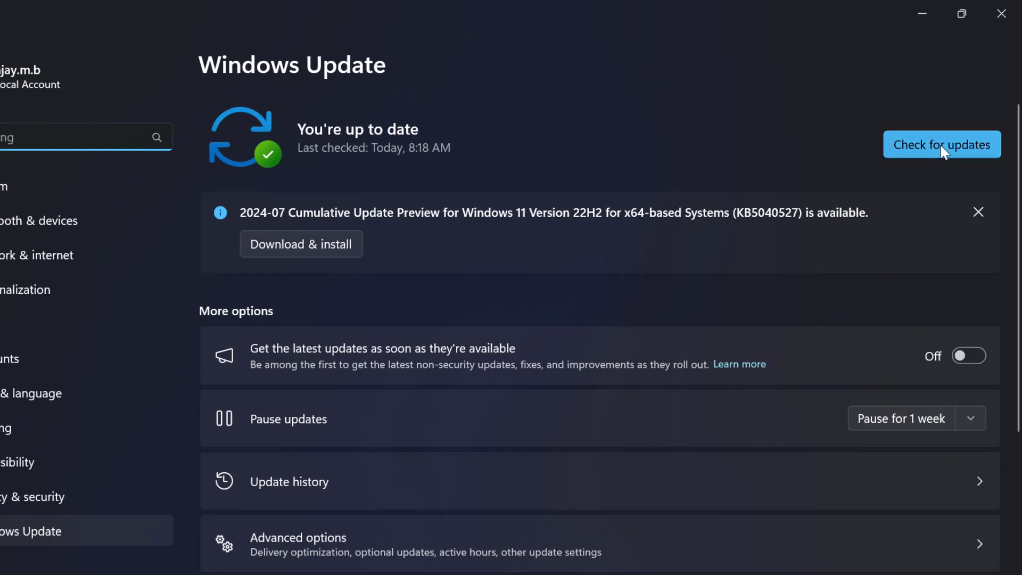
pyautogui.click(940, 144)
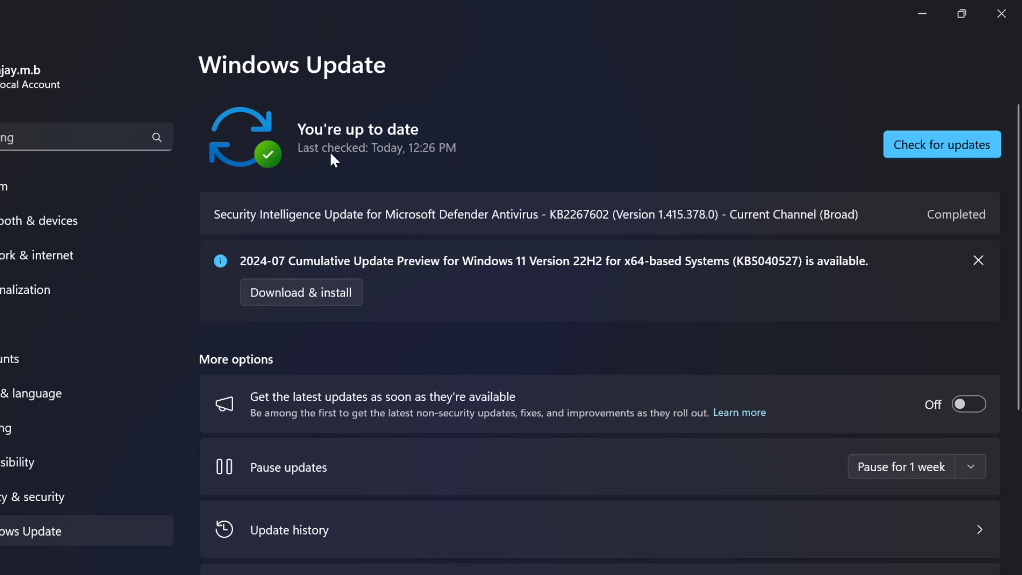
pyautogui.click(1001, 14)
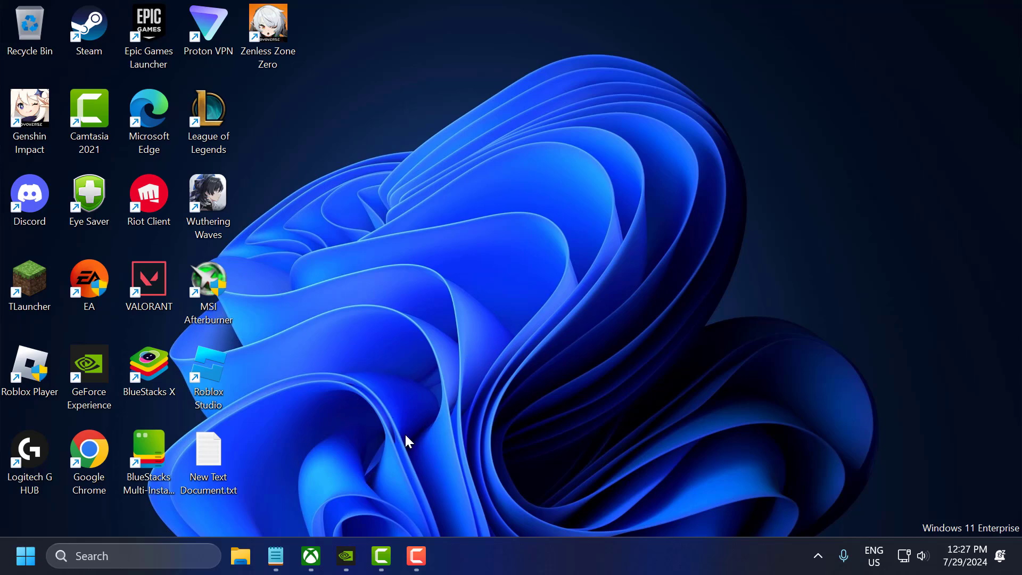
# Check the GeForce Experience Drivers page, confirming the latest Game Ready driver is installed, then close it
pyautogui.click(346, 556)
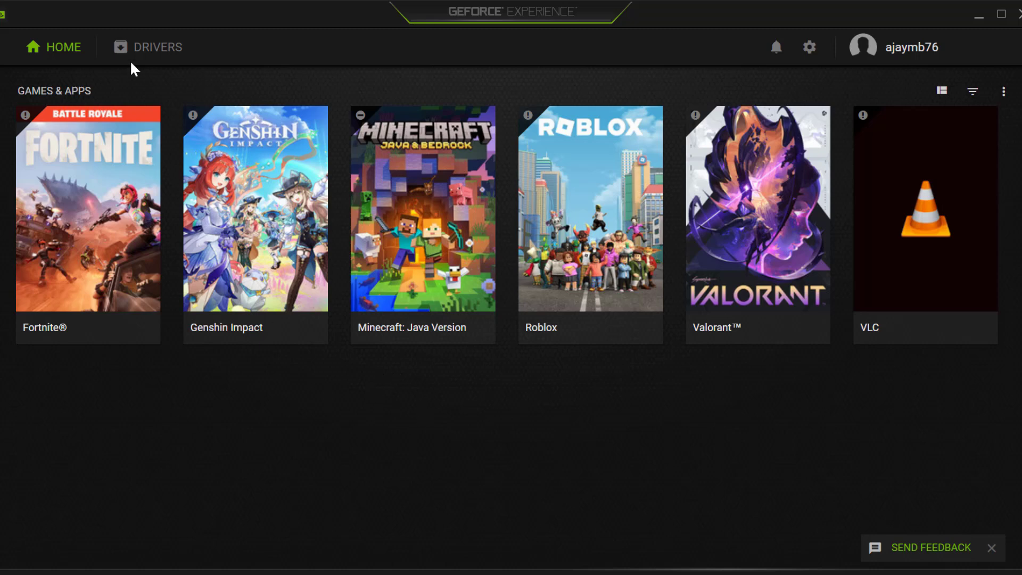
pyautogui.click(156, 48)
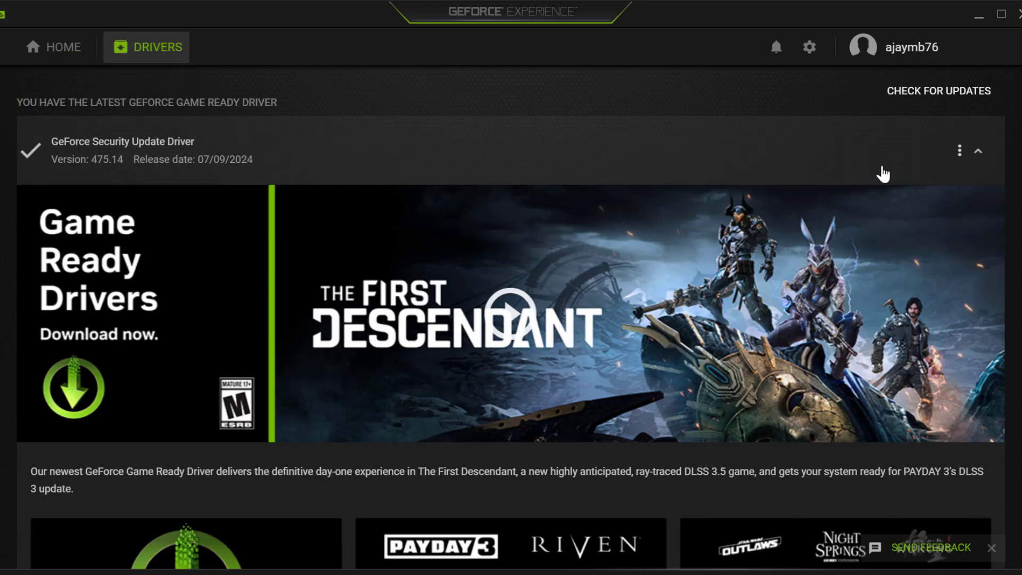
pyautogui.click(945, 96)
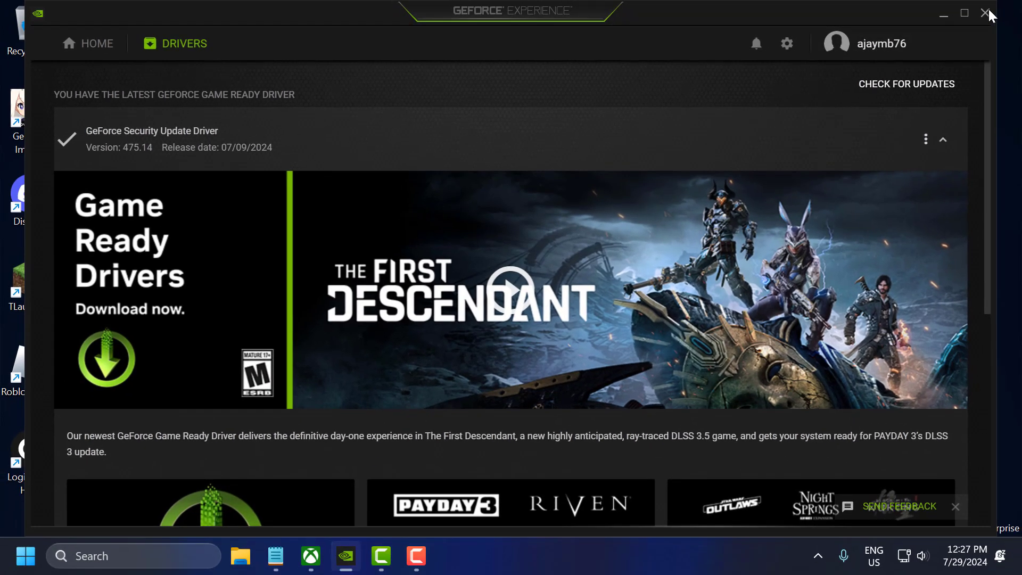
pyautogui.click(985, 13)
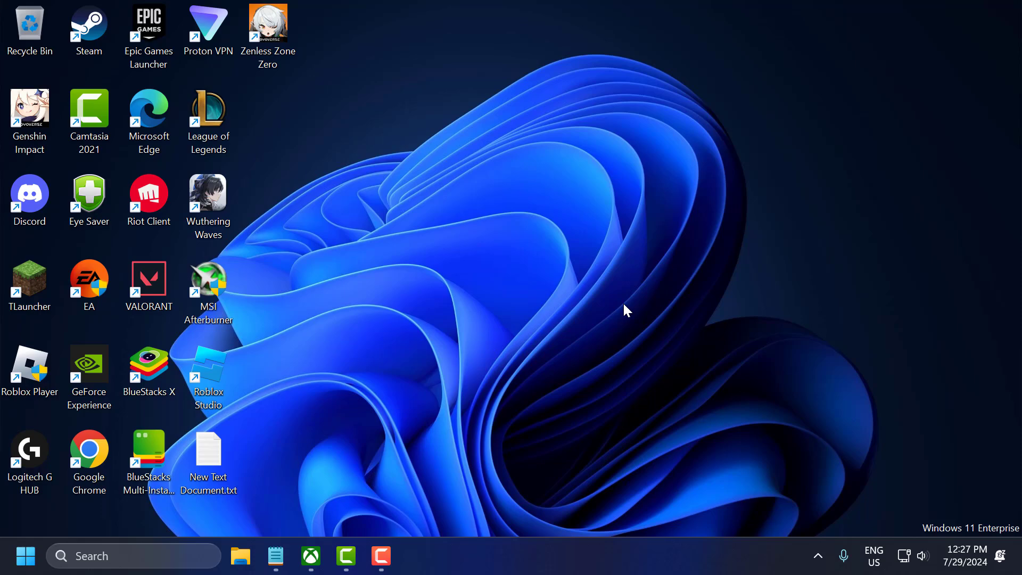
# Open the Minecraft Launcher page from My Library in the Xbox app
pyautogui.click(311, 556)
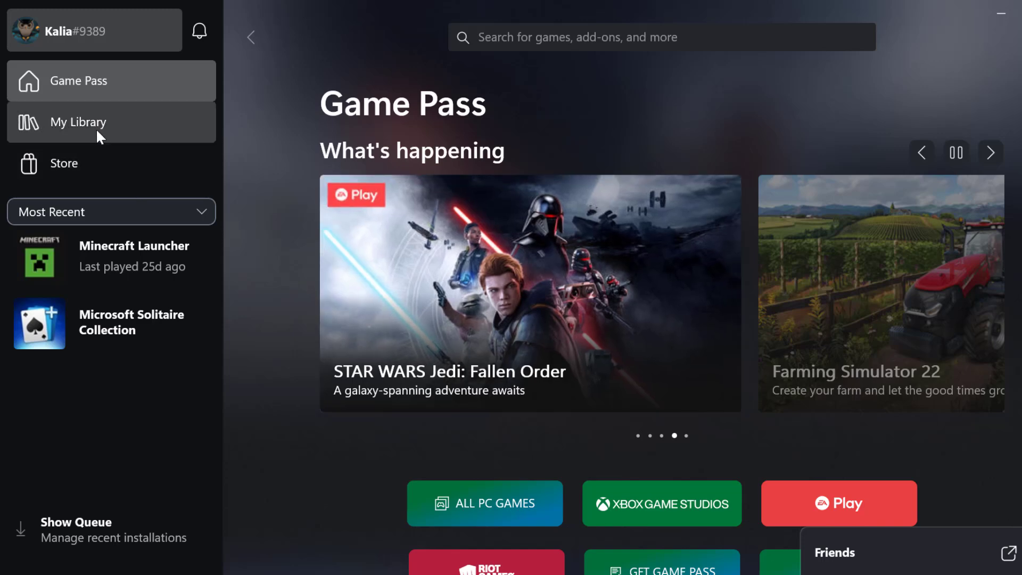
pyautogui.click(96, 128)
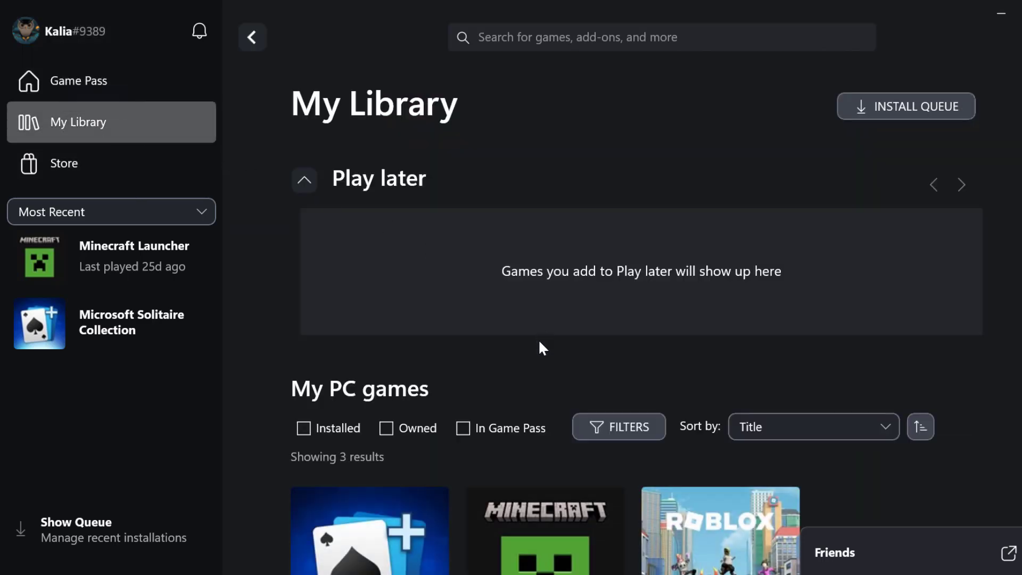
pyautogui.scroll(-3, 539, 352)
pyautogui.click(557, 340)
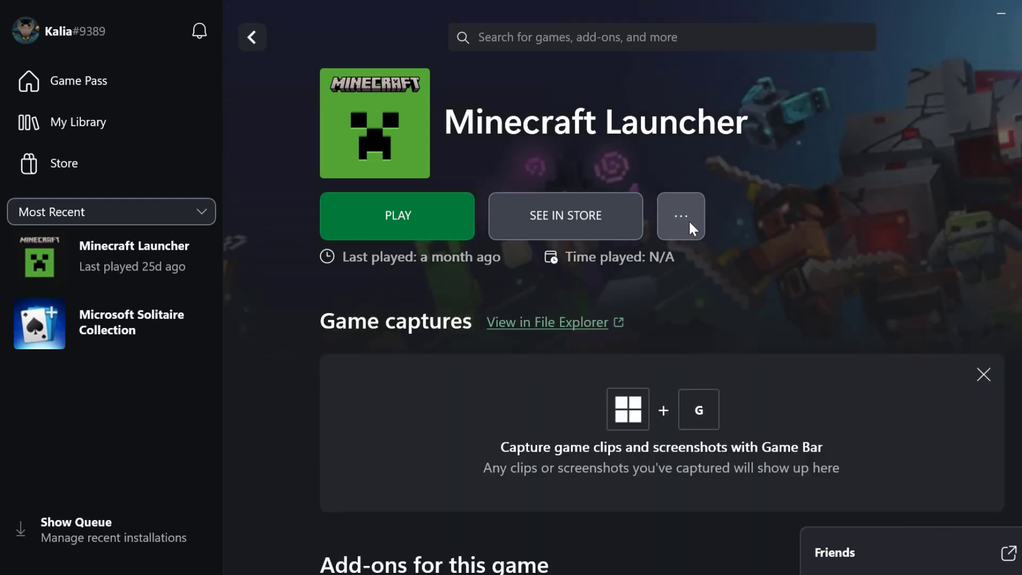
# Review Minecraft Launcher's installation files under Manage, then minimize the Xbox app
pyautogui.click(689, 220)
pyautogui.click(707, 262)
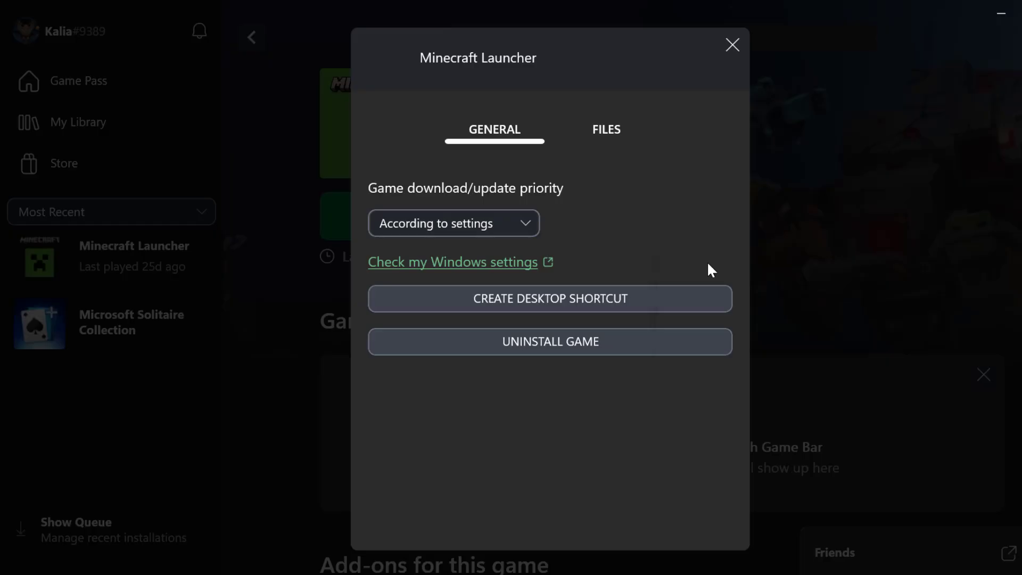
pyautogui.click(609, 131)
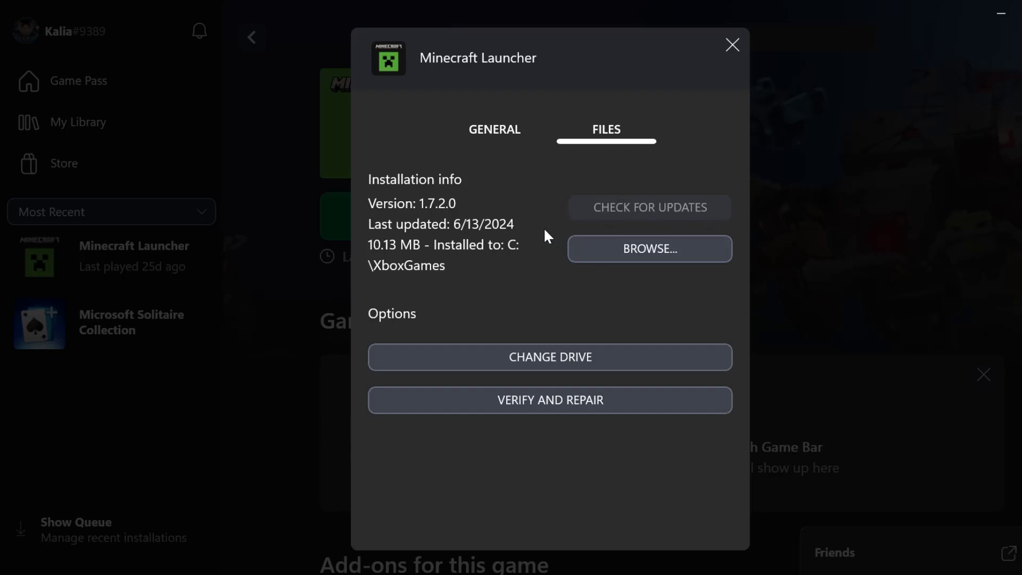
pyautogui.click(732, 44)
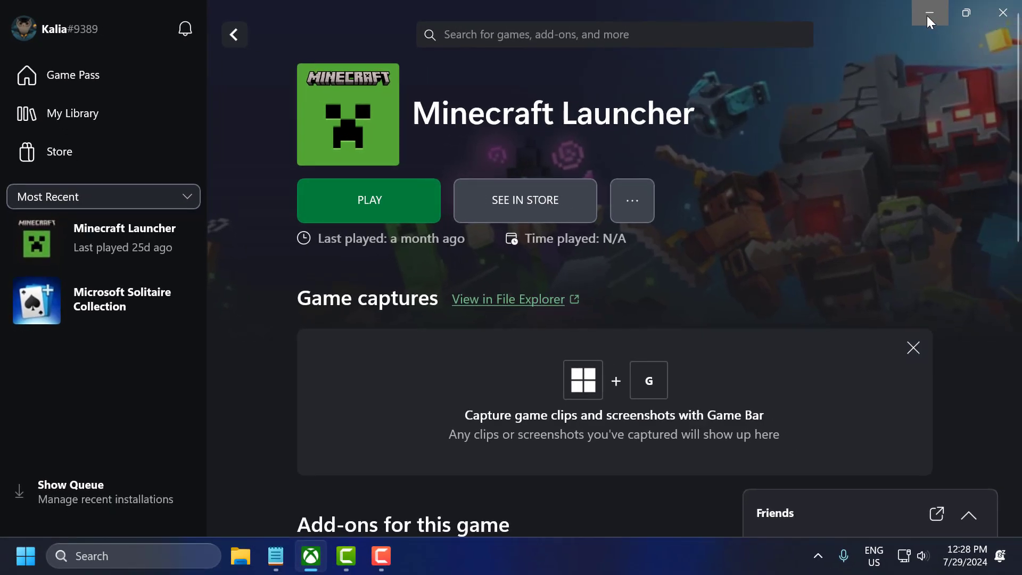
pyautogui.click(929, 13)
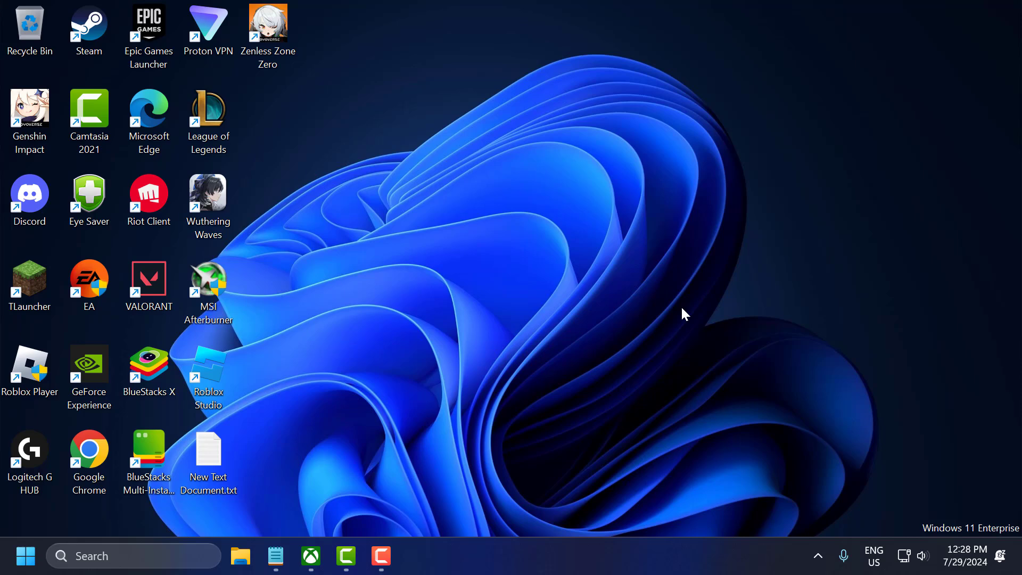
# Verify and repair Minecraft Launcher's files under Manage > Files, confirming with Yes, then minimize the Xbox app
pyautogui.click(312, 555)
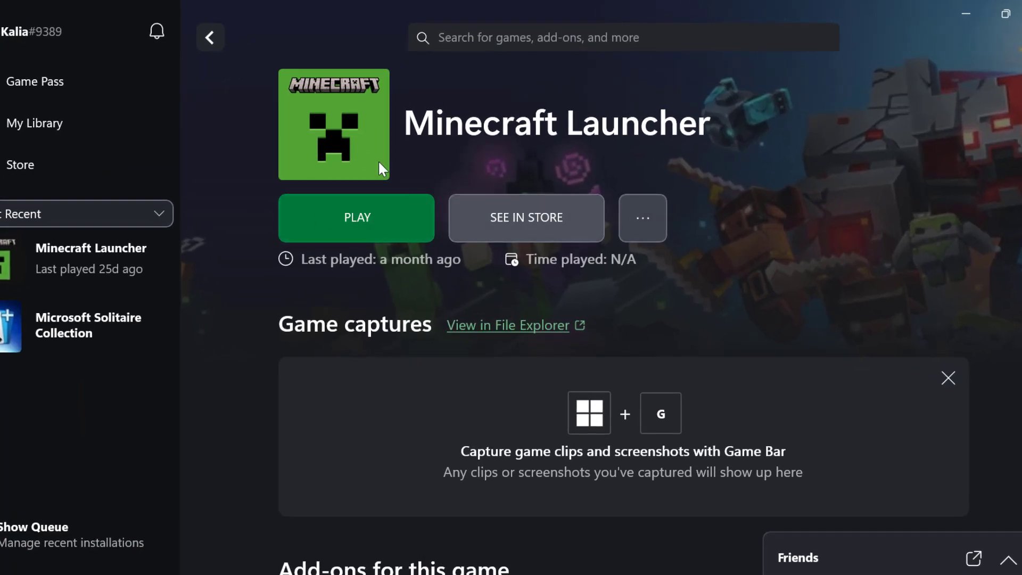
pyautogui.click(646, 217)
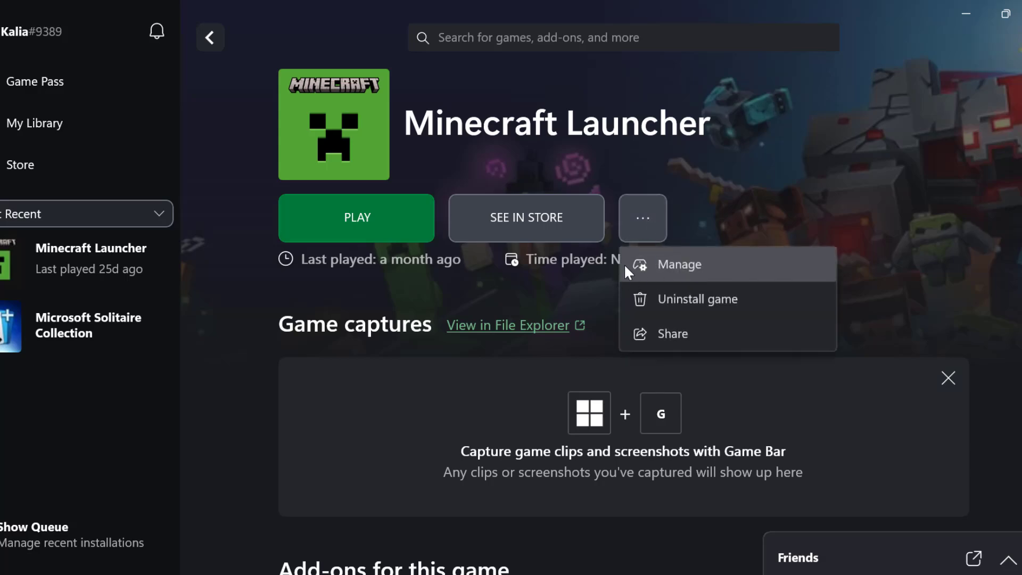
pyautogui.click(698, 262)
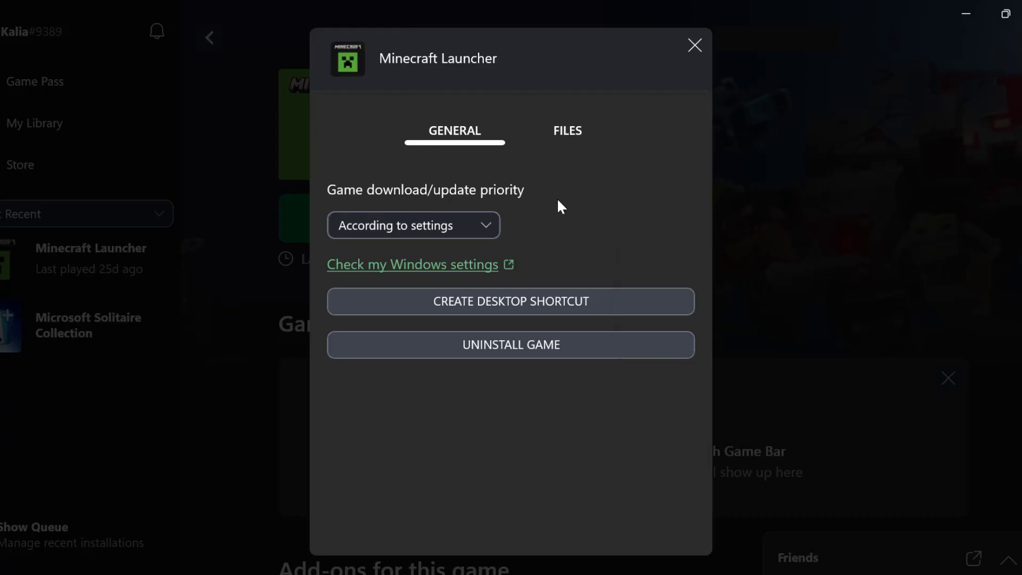
pyautogui.click(567, 131)
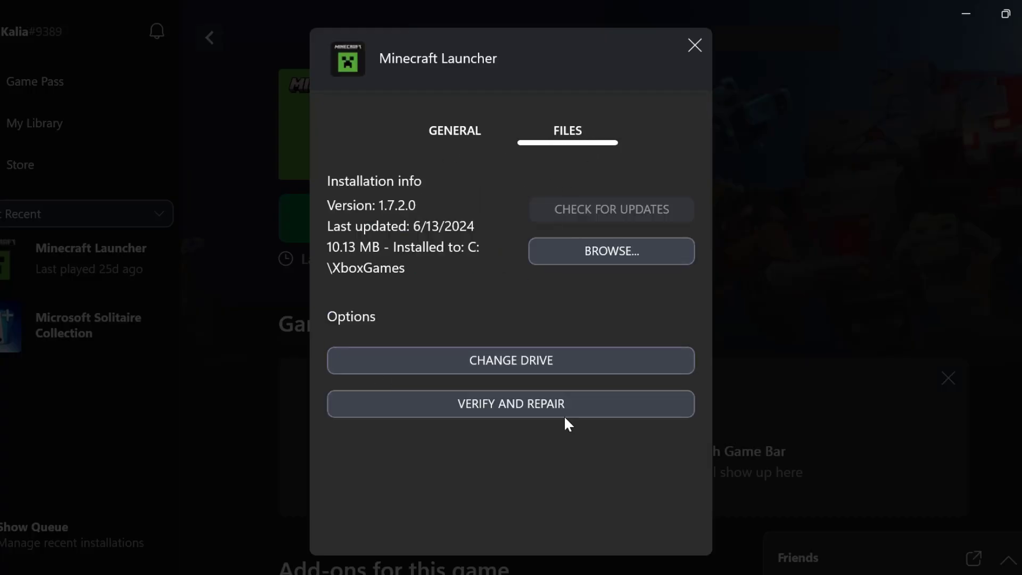
pyautogui.click(592, 408)
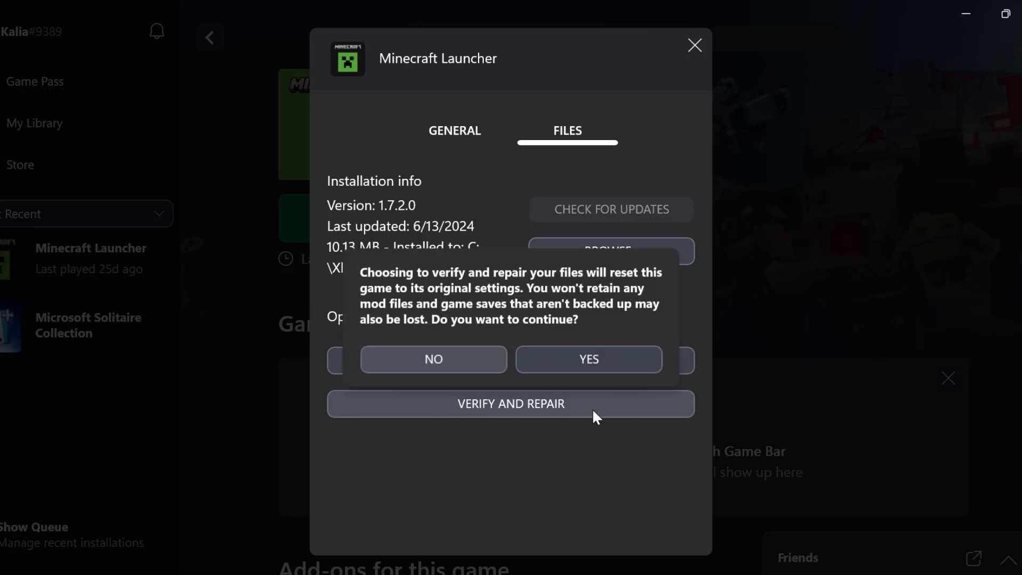
pyautogui.click(598, 351)
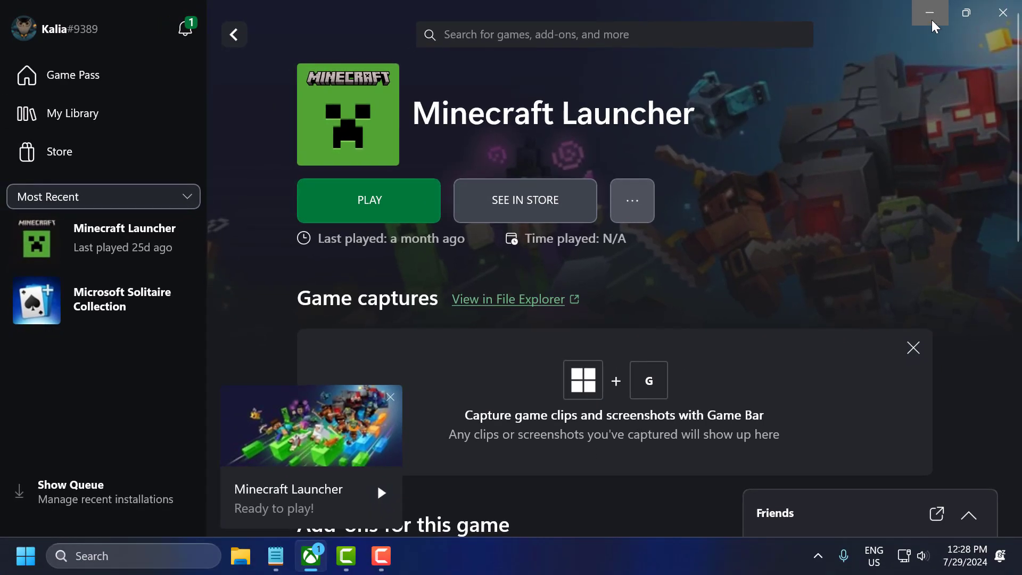
pyautogui.click(930, 13)
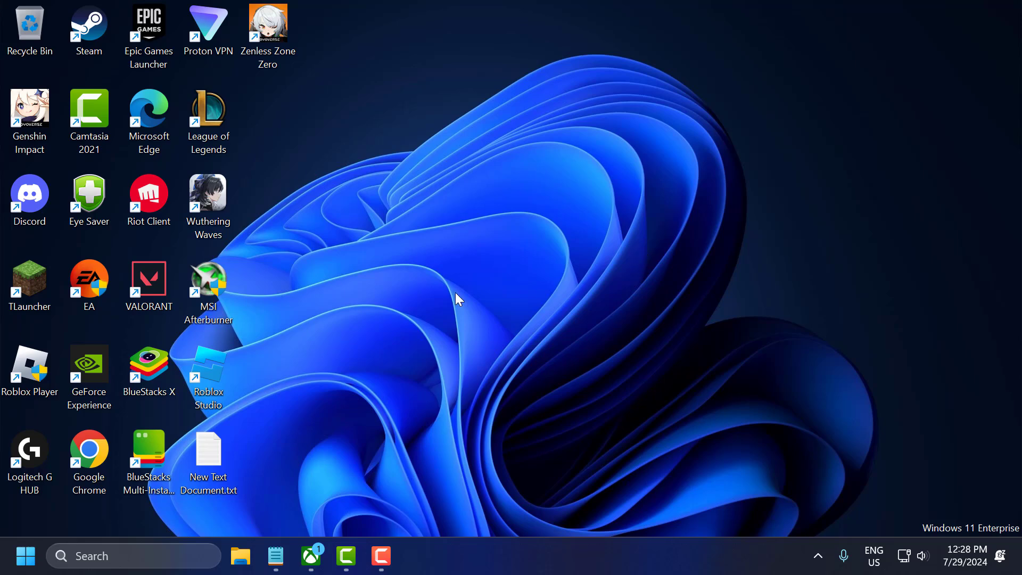
# Launch Windows PowerShell as administrator and reposition its window
pyautogui.click(194, 555)
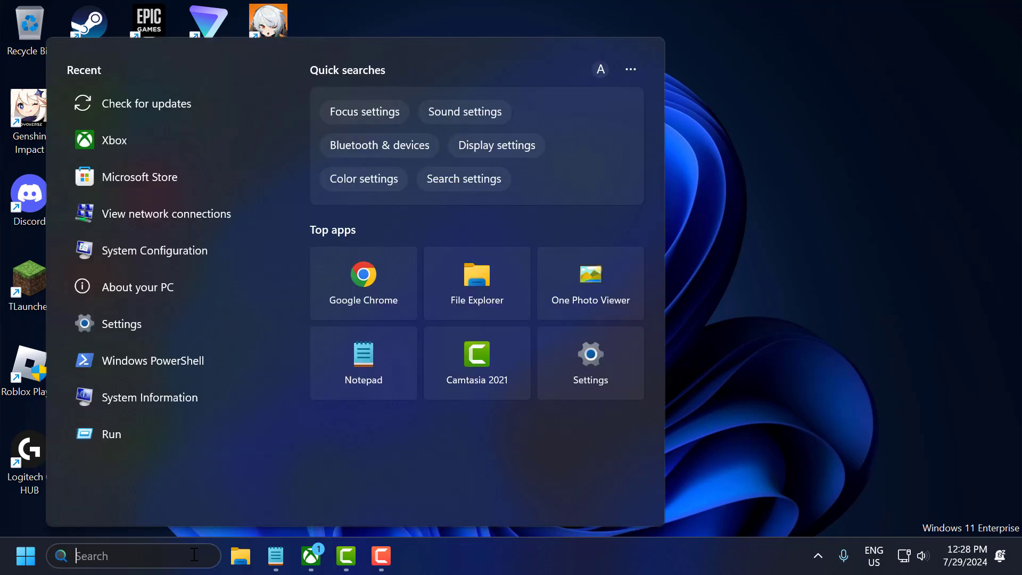
pyautogui.write('pow')
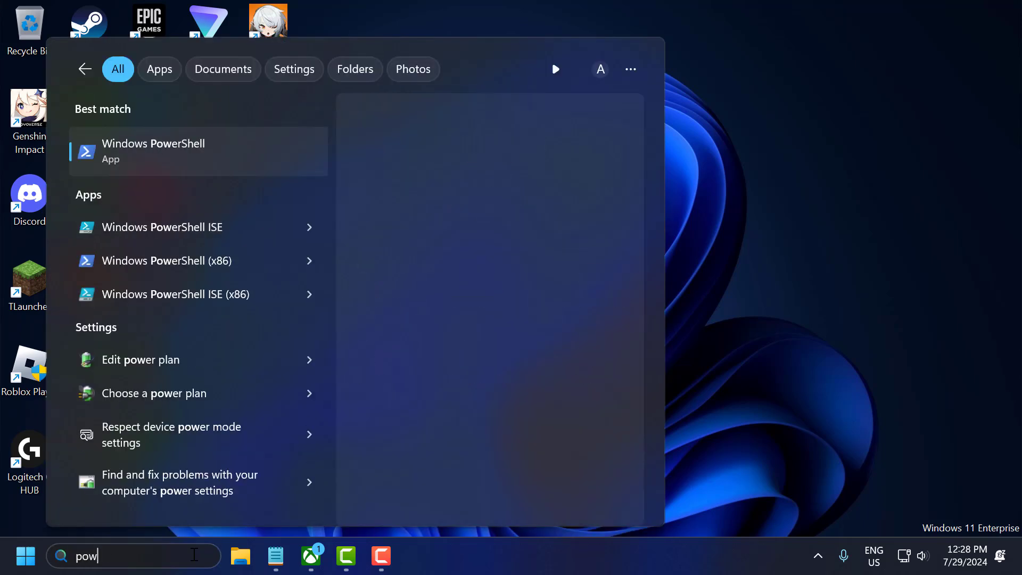
pyautogui.rightClick(159, 150)
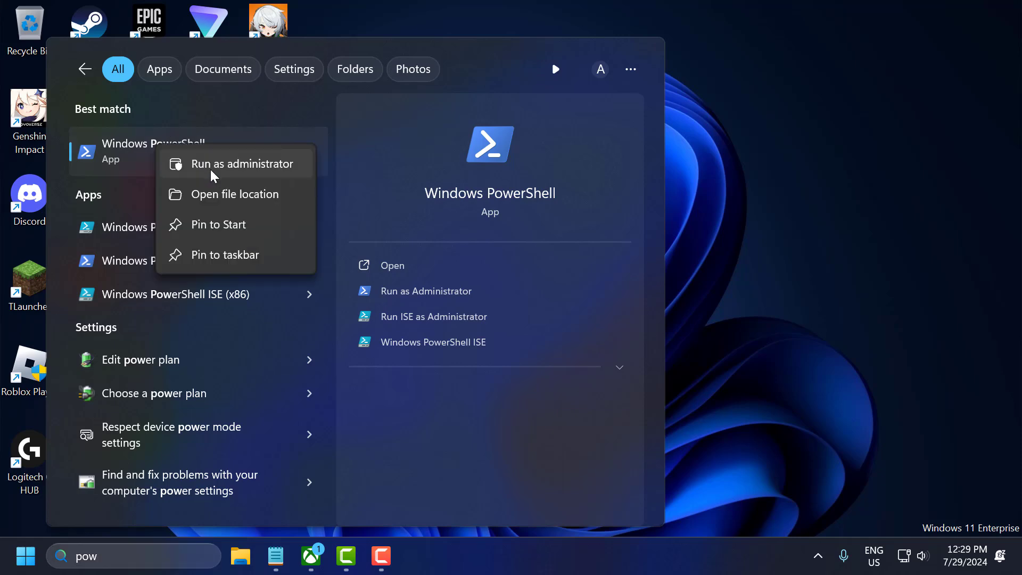
pyautogui.click(276, 170)
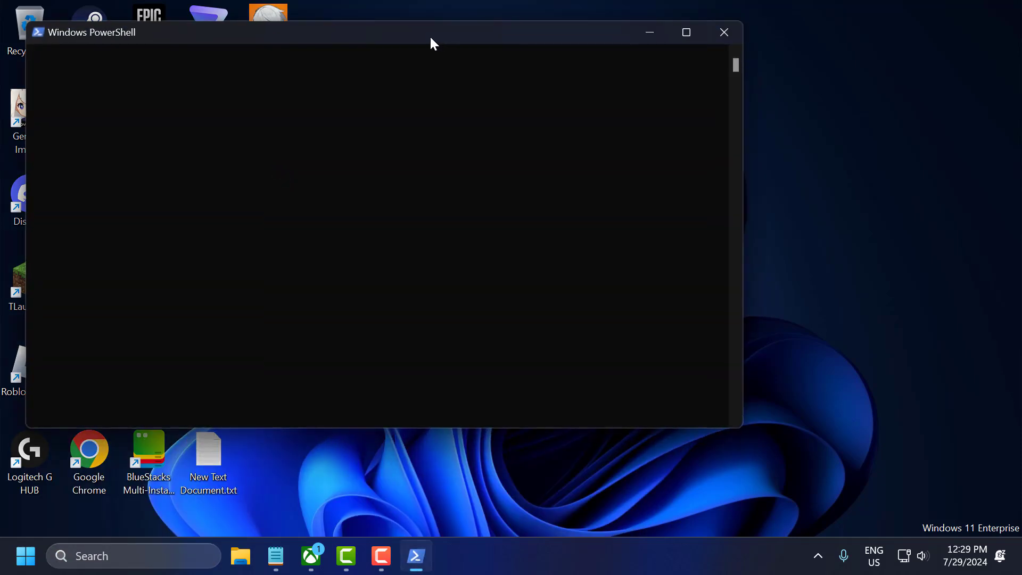
pyautogui.moveTo(425, 31); pyautogui.dragTo(614, 92)
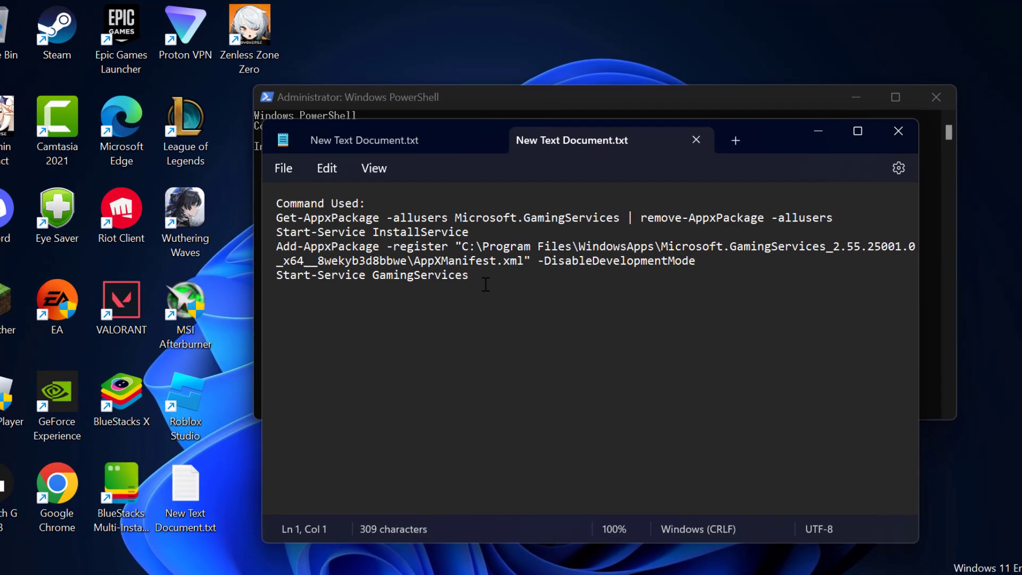
# Paste the gaming services commands from the notes into PowerShell, run them, and close it
pyautogui.moveTo(479, 275); pyautogui.dragTo(278, 215)
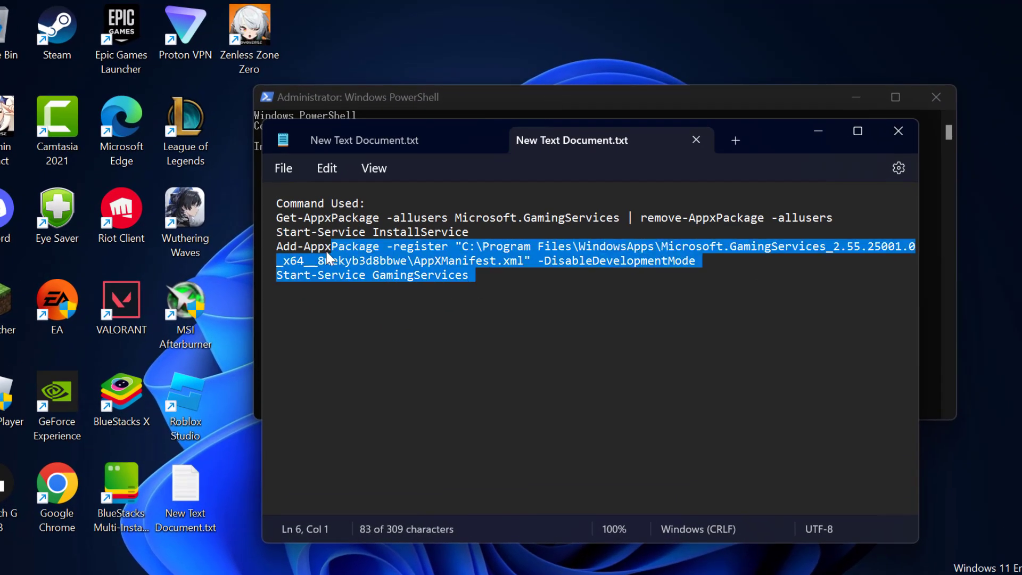
pyautogui.click(818, 130)
pyautogui.rightClick(520, 137)
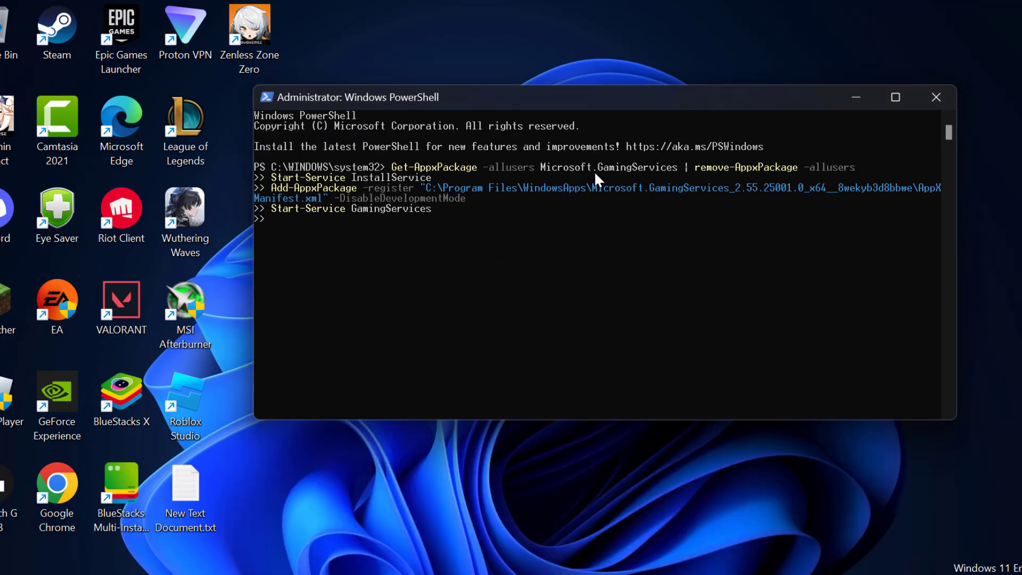
pyautogui.press('Return')
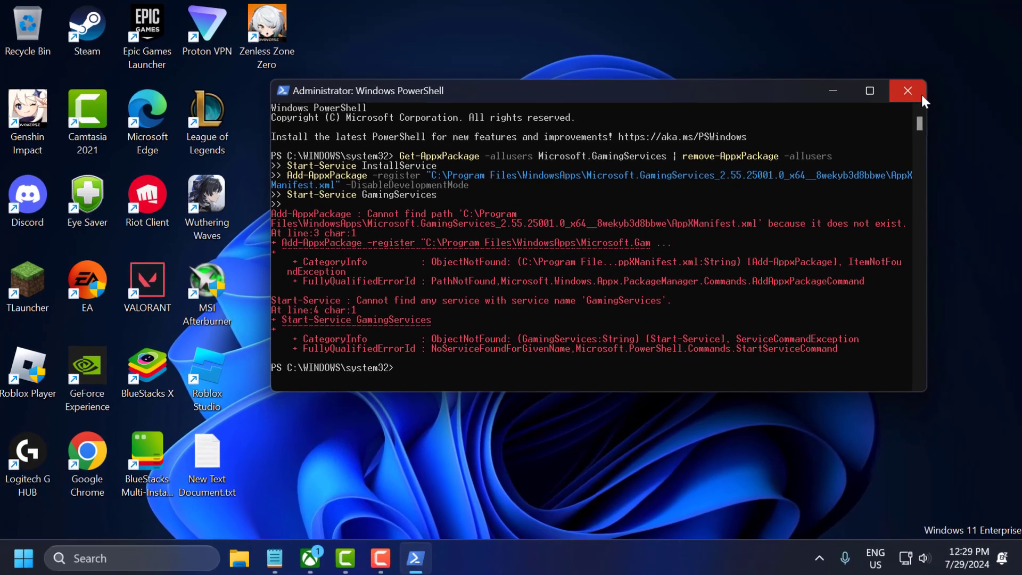
pyautogui.click(919, 93)
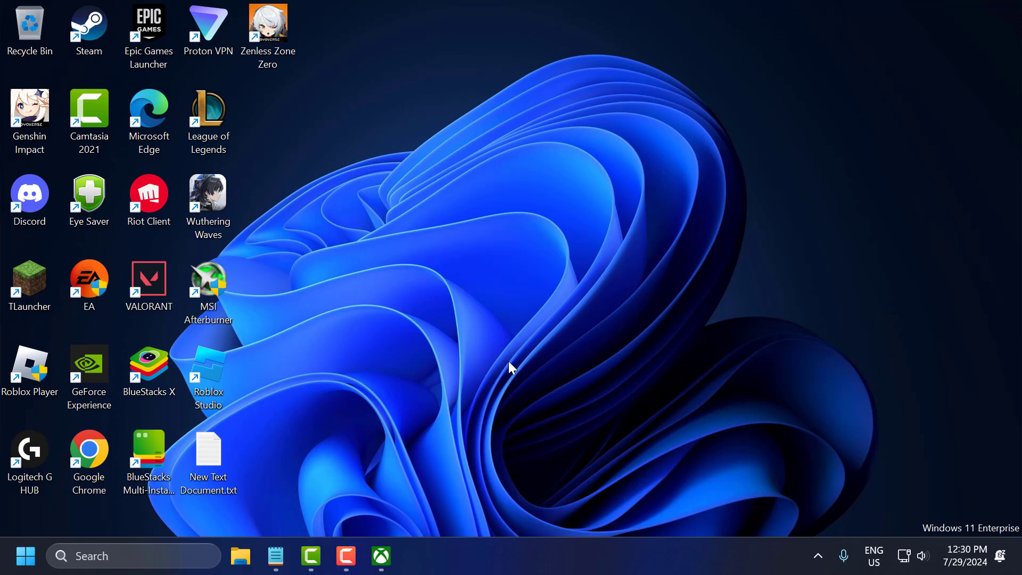
# Open Minecraft Launcher's page from the Xbox app game library
pyautogui.click(384, 554)
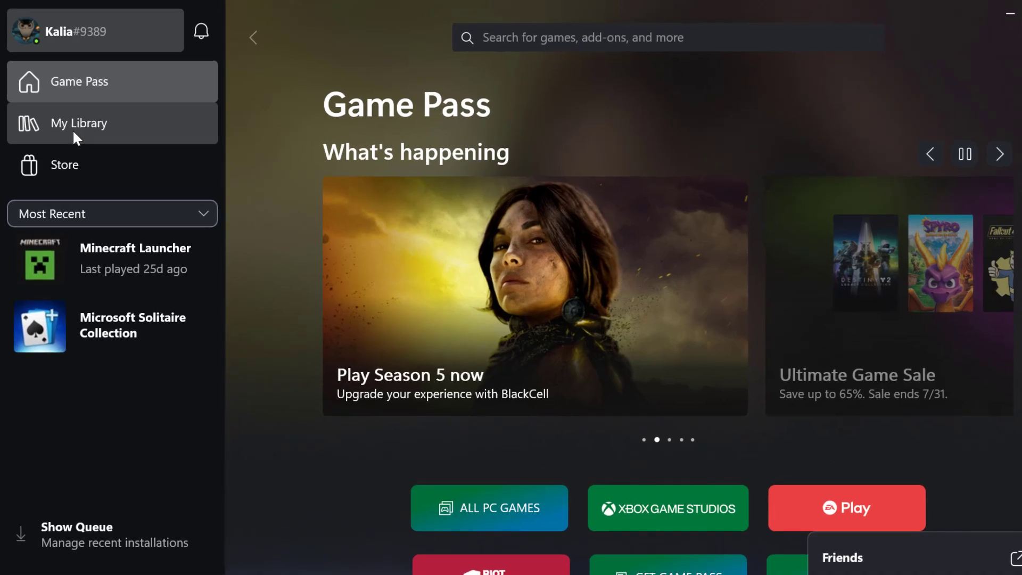
pyautogui.click(73, 130)
pyautogui.scroll(-4, 438, 330)
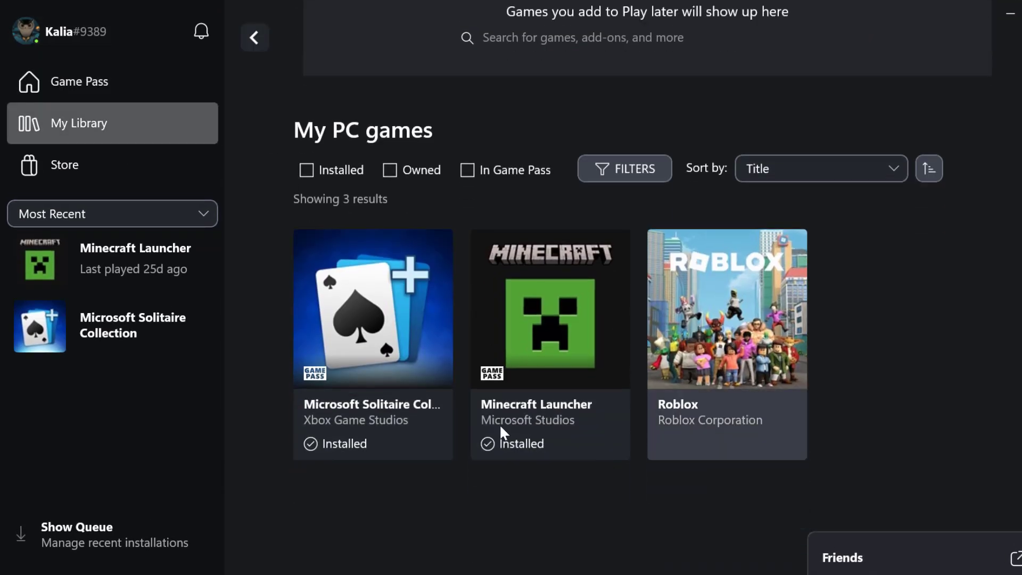
pyautogui.click(566, 343)
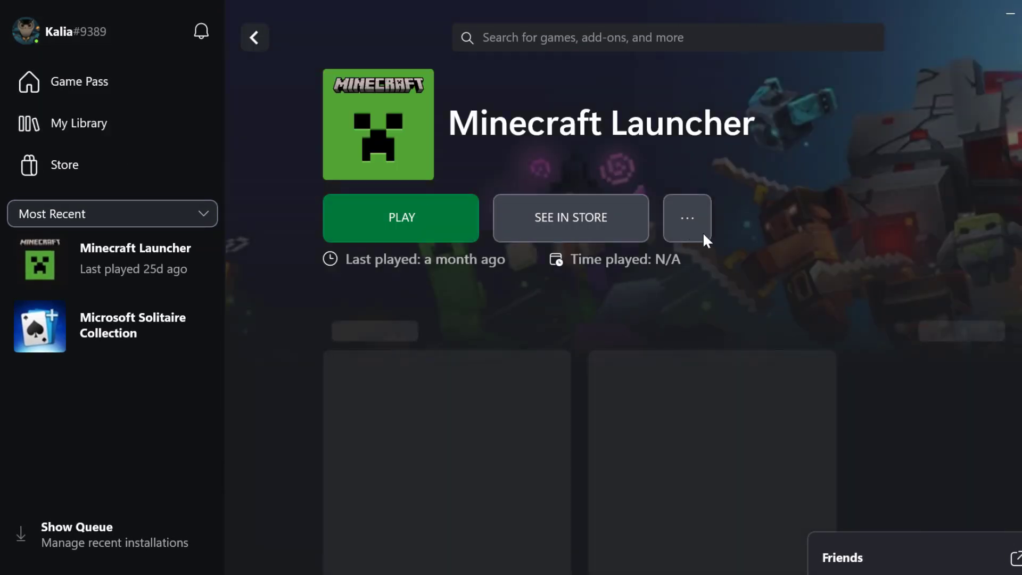
# Create a Minecraft Launcher desktop shortcut from Manage, then close the dialog and minimize Xbox
pyautogui.click(686, 219)
pyautogui.click(710, 268)
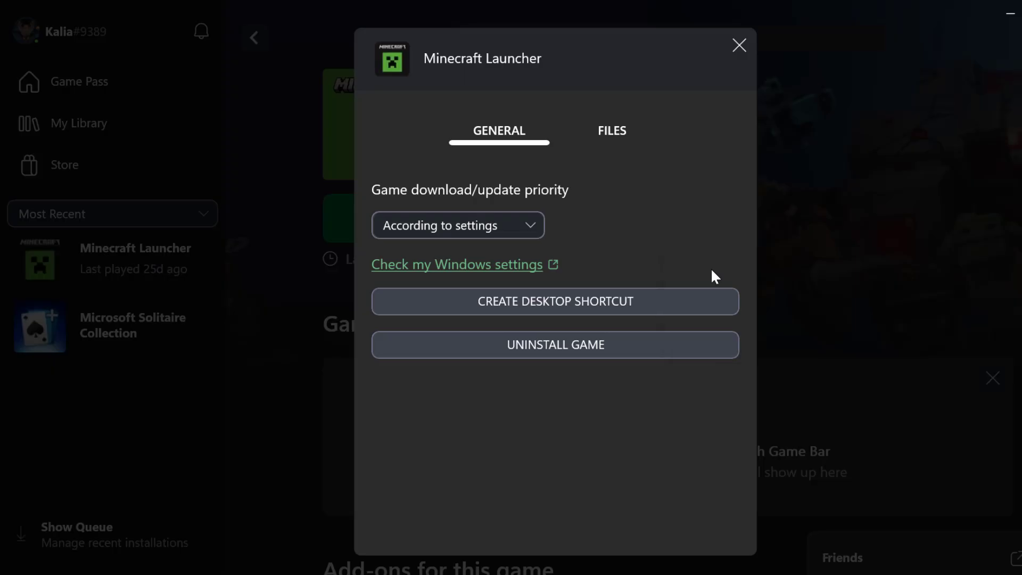
pyautogui.click(628, 301)
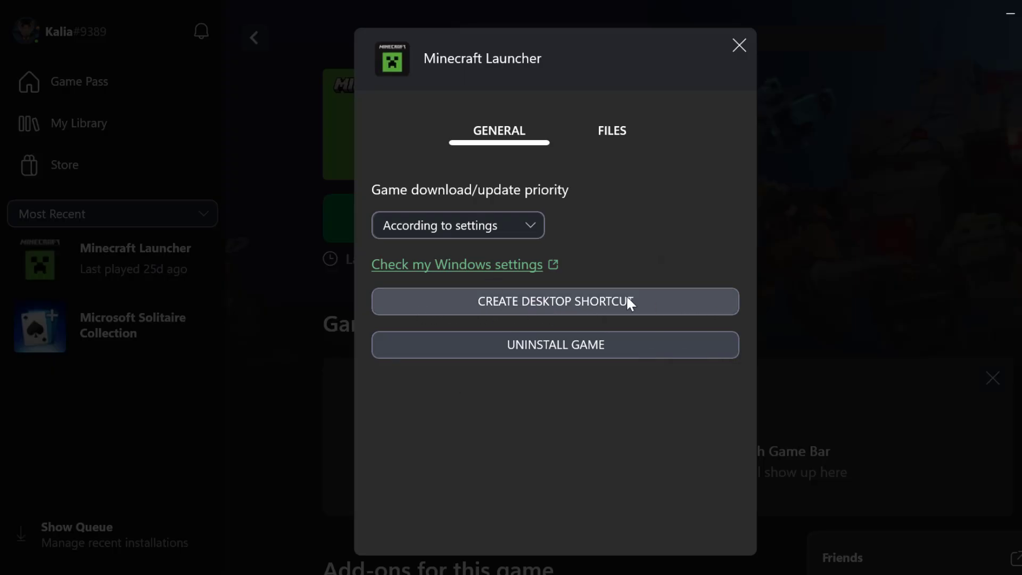
pyautogui.click(737, 46)
pyautogui.click(958, 13)
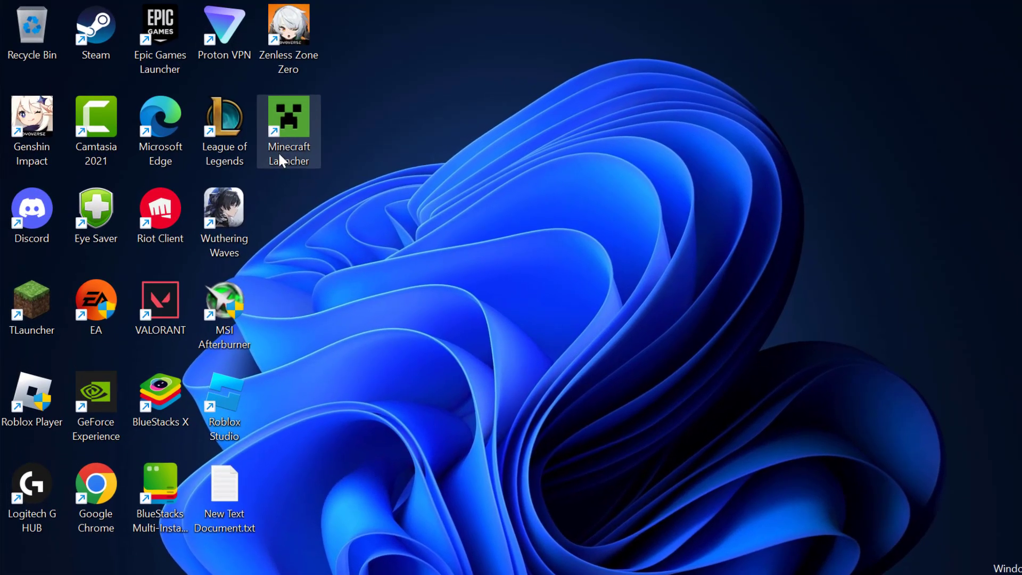
# Run the Minecraft Launcher desktop shortcut as administrator
pyautogui.rightClick(283, 146)
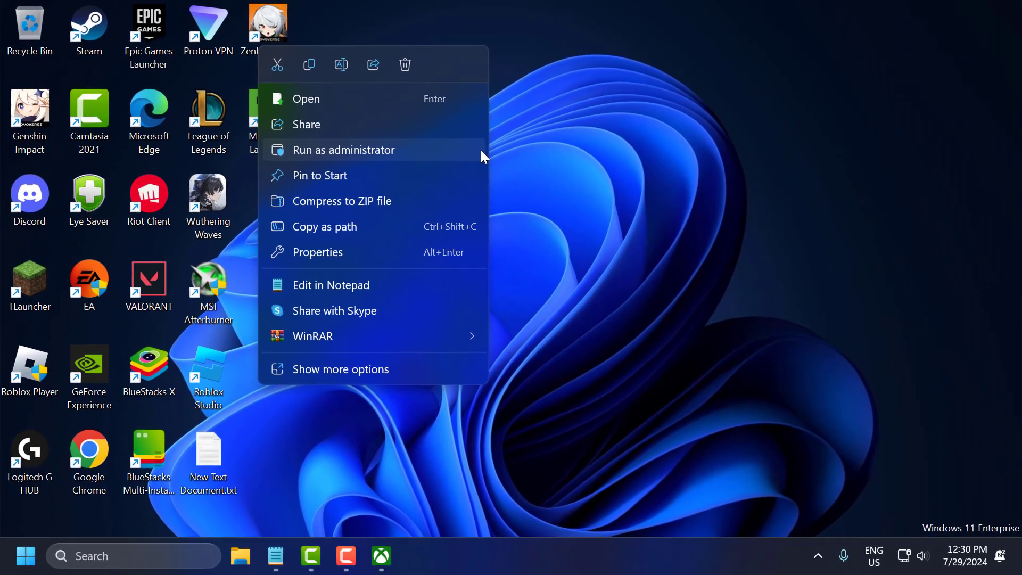
pyautogui.click(478, 163)
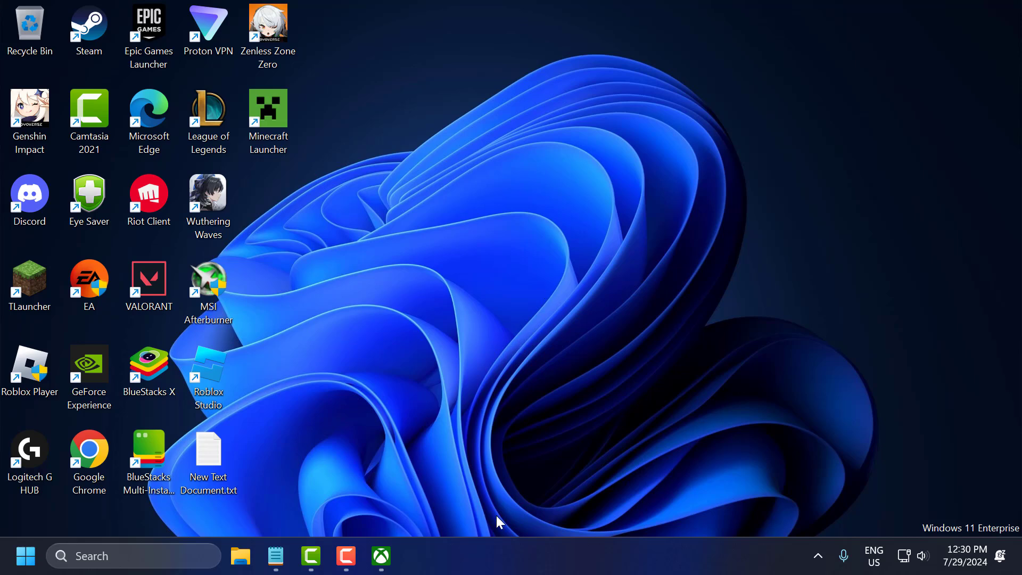
pyautogui.rightClick(496, 565)
pyautogui.click(580, 500)
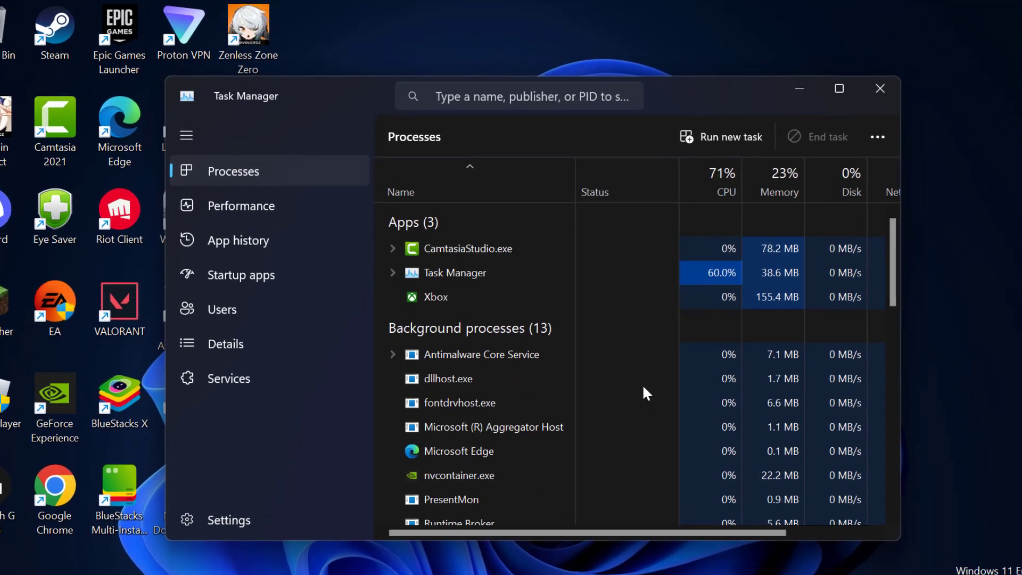
pyautogui.click(280, 276)
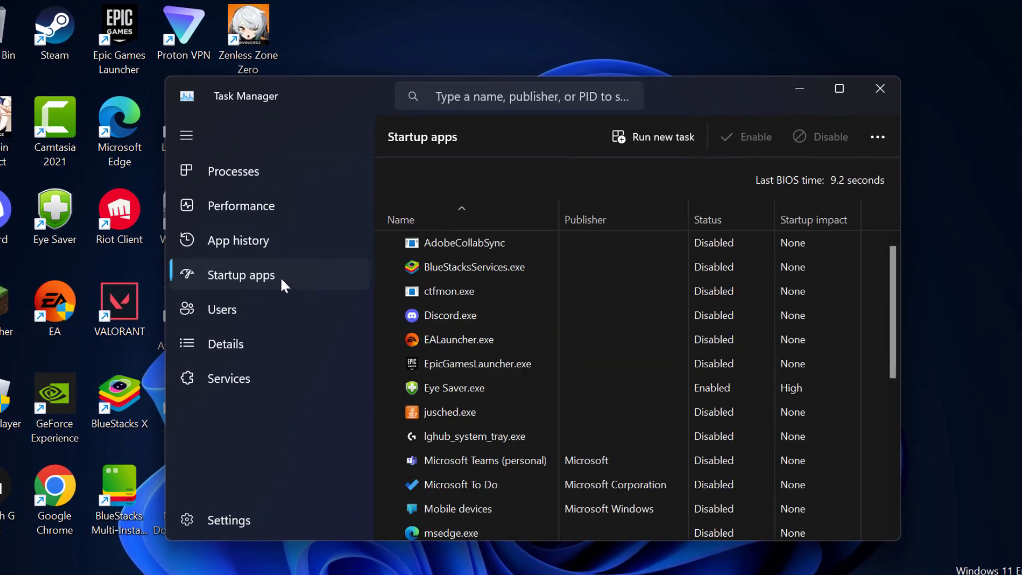
pyautogui.scroll(-2, 495, 336)
pyautogui.scroll(-1, 465, 319)
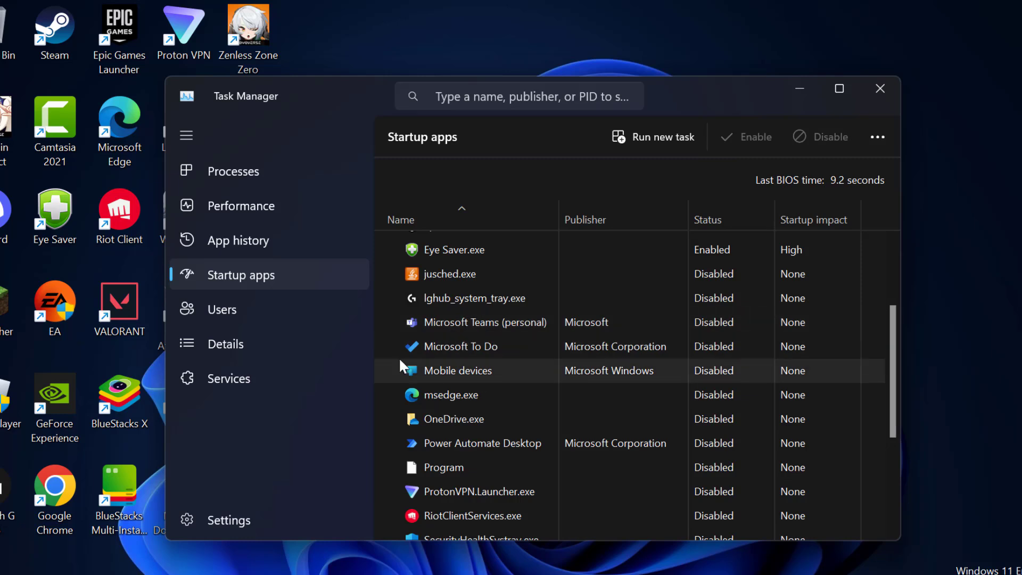
pyautogui.scroll(-1, 454, 326)
pyautogui.rightClick(463, 326)
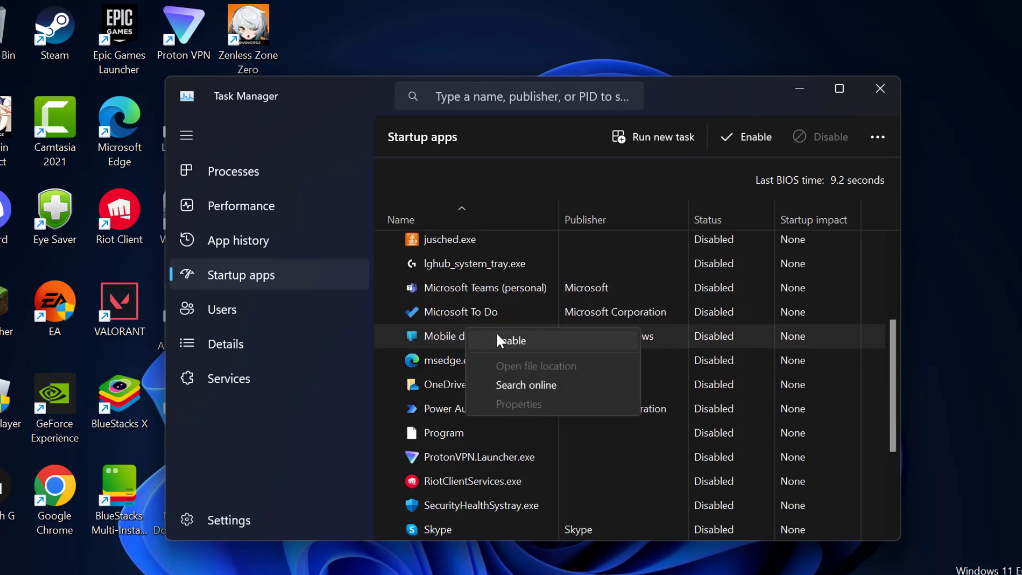
pyautogui.click(589, 294)
pyautogui.scroll(3, 640, 332)
pyautogui.scroll(3, 639, 333)
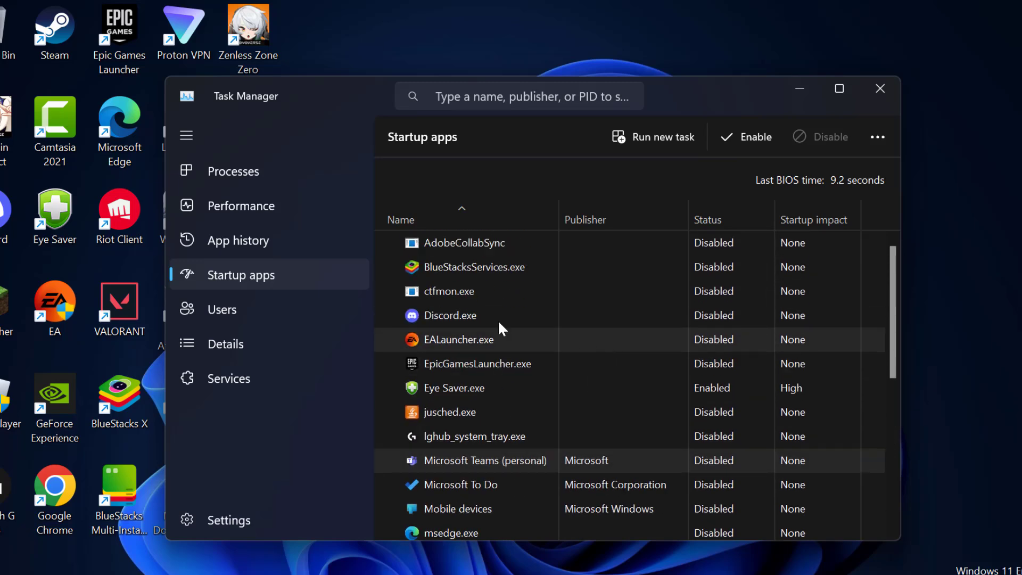
pyautogui.click(255, 176)
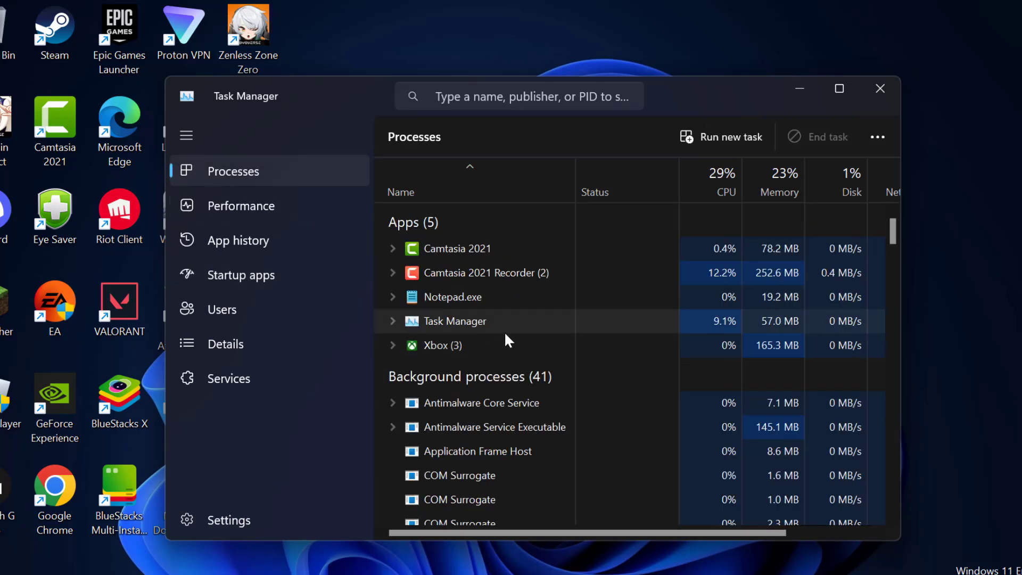
pyautogui.scroll(-1, 583, 381)
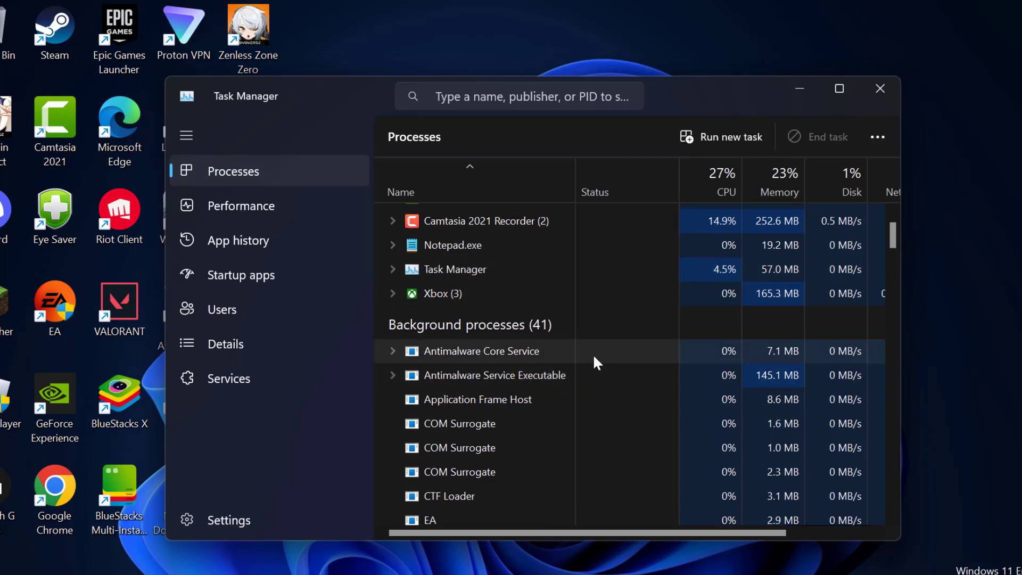
pyautogui.scroll(1, 500, 345)
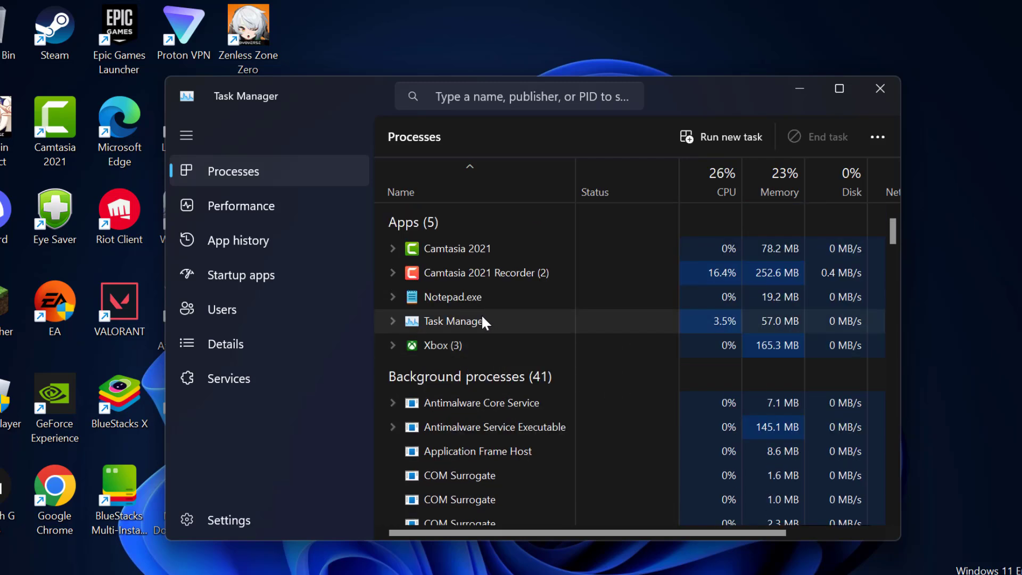
pyautogui.rightClick(481, 314)
pyautogui.click(674, 323)
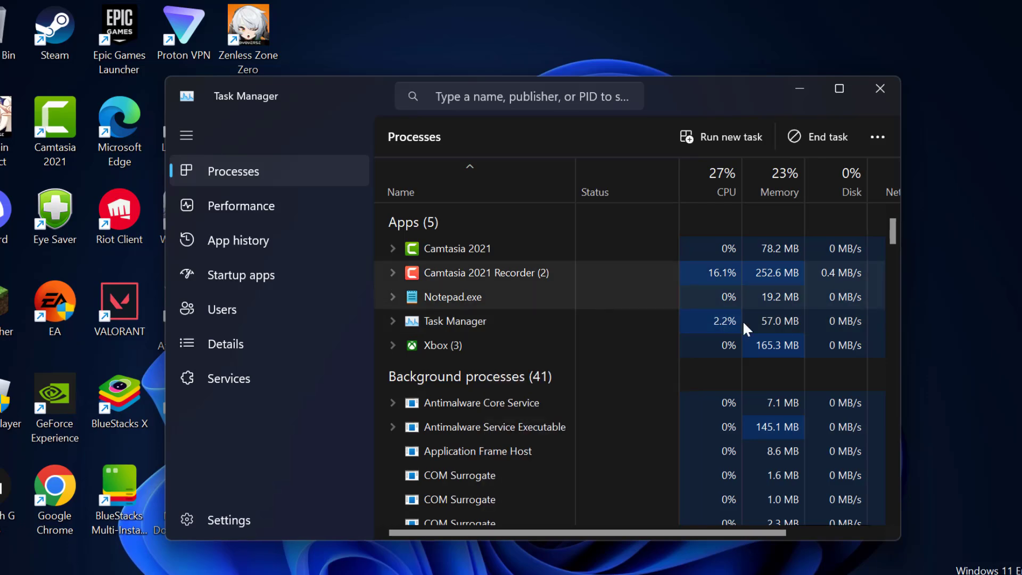
pyautogui.click(857, 79)
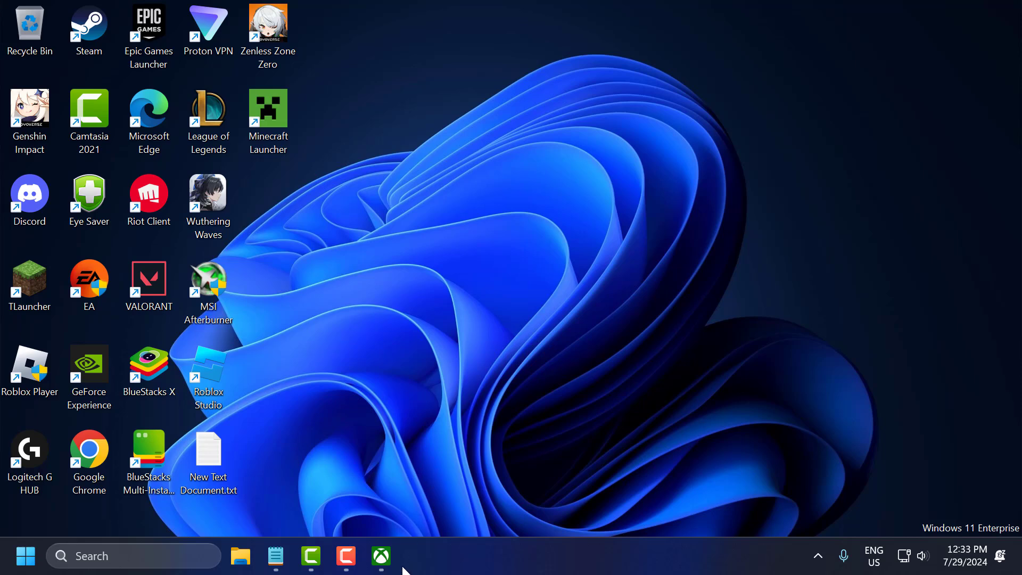
pyautogui.click(382, 555)
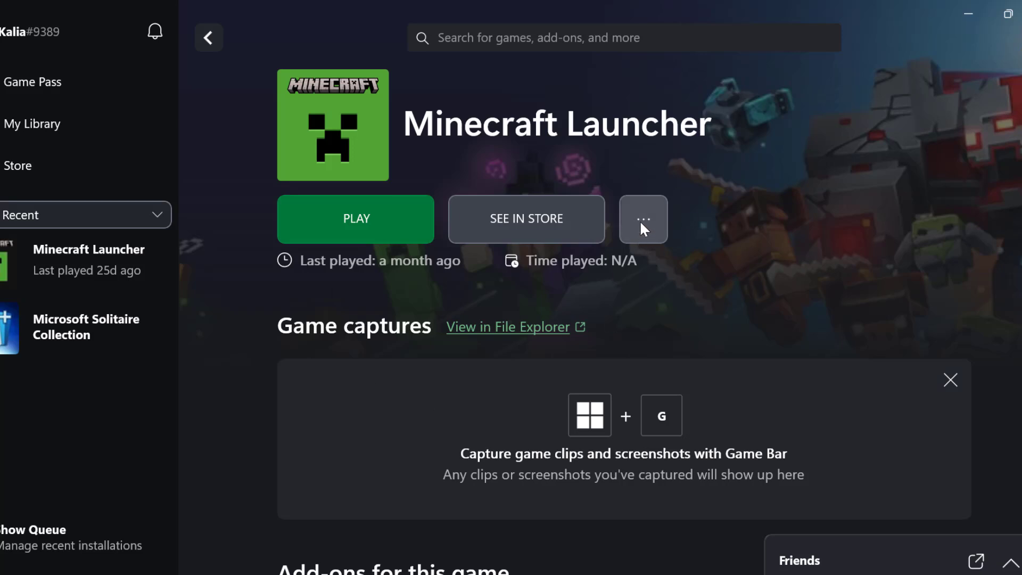
pyautogui.click(641, 224)
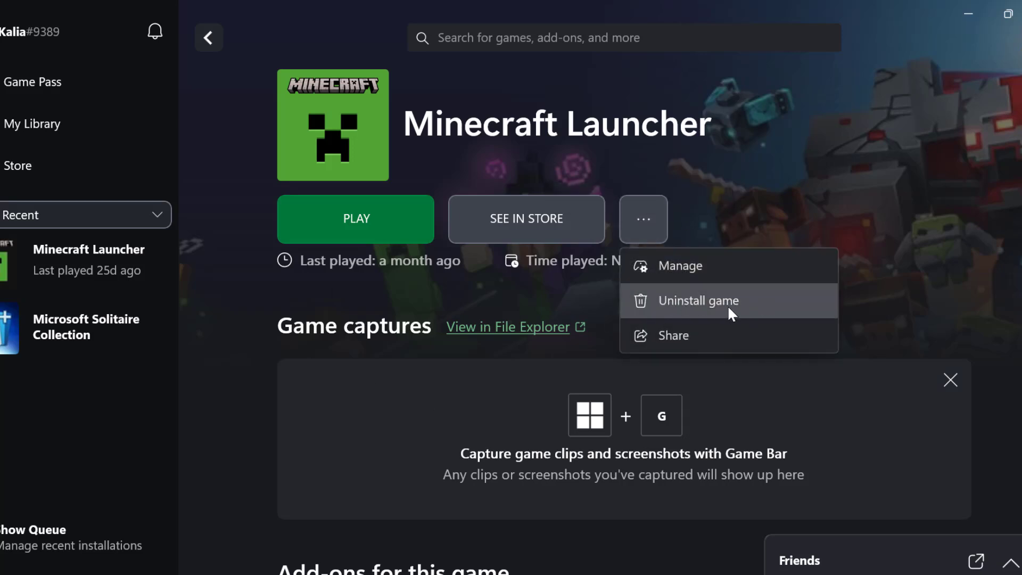
pyautogui.click(749, 218)
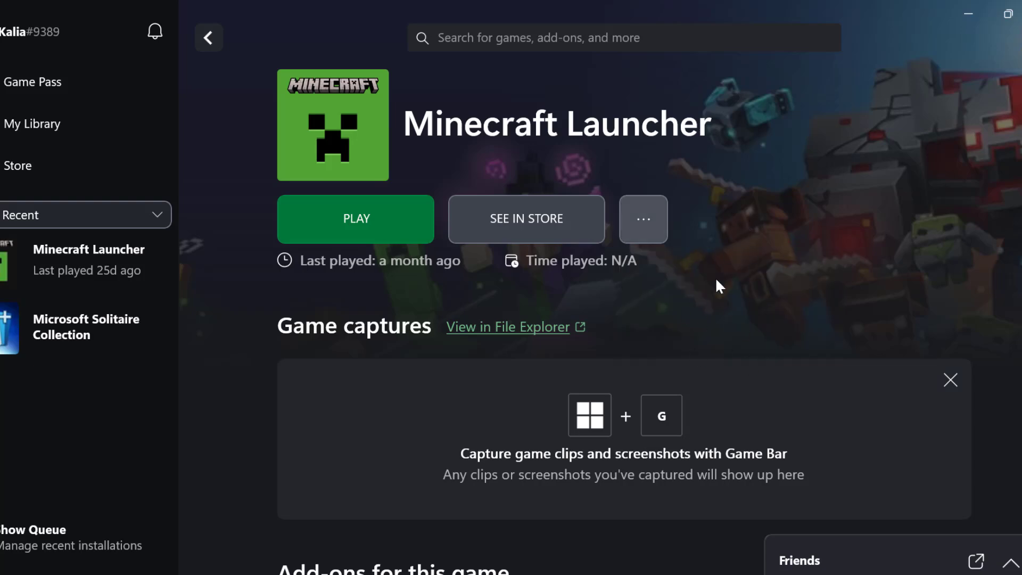
pyautogui.click(968, 13)
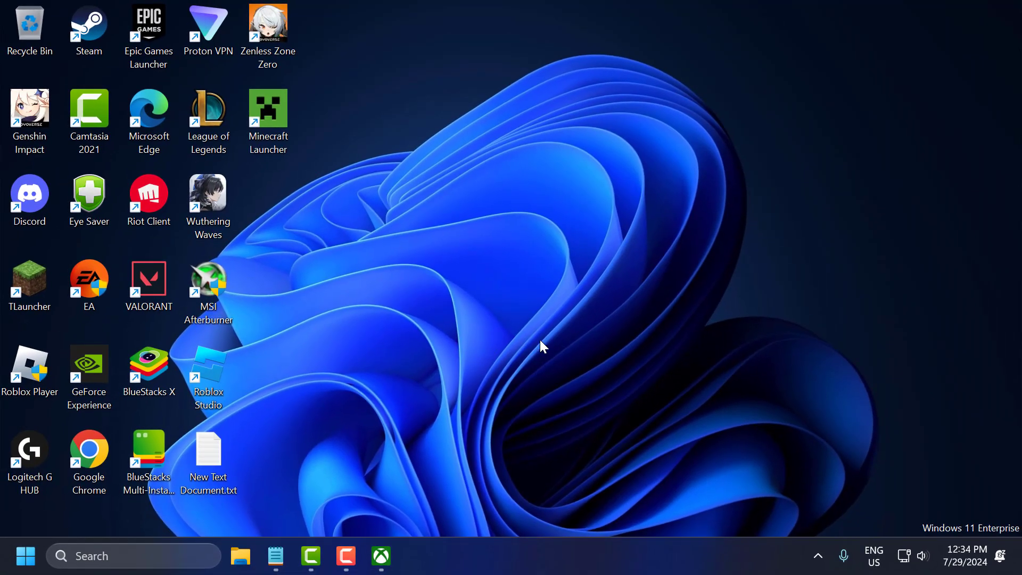